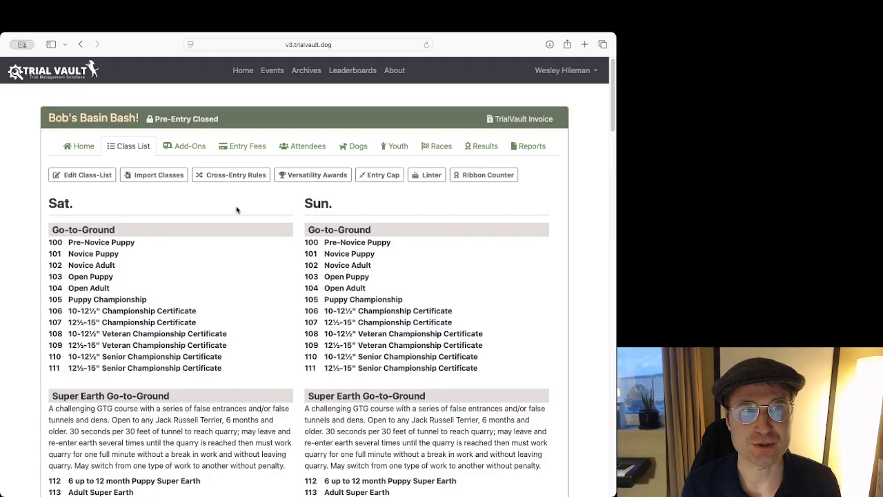
Open the event's cross-entry rules and look through the list of imported rules.
{"action": "left_click", "coordinate": [242, 184]}
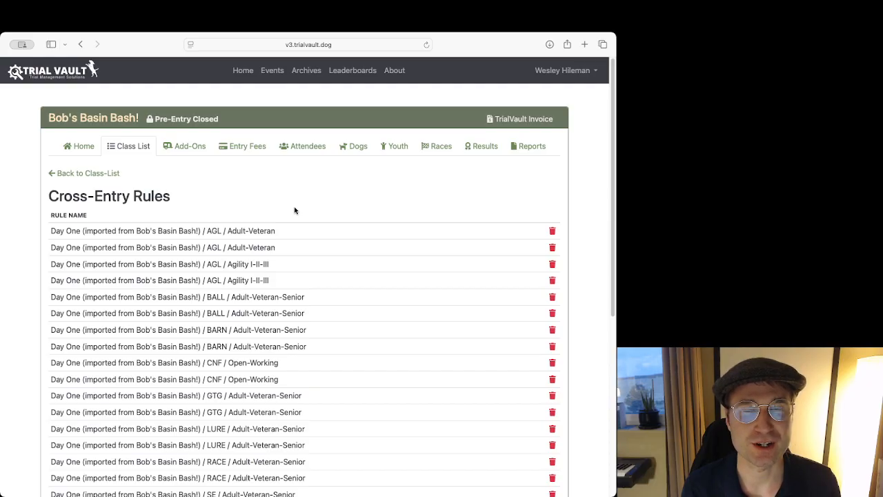
{"action": "scroll", "coordinate": [294, 210], "scroll_direction": "down", "scroll_amount": 1}
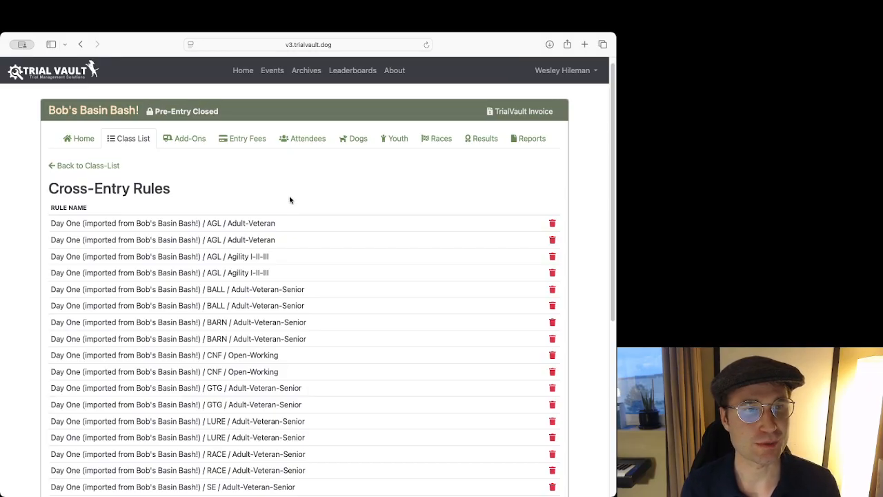
{"action": "scroll", "coordinate": [290, 199], "scroll_direction": "down", "scroll_amount": 5}
{"action": "scroll", "coordinate": [292, 200], "scroll_direction": "up", "scroll_amount": 5}
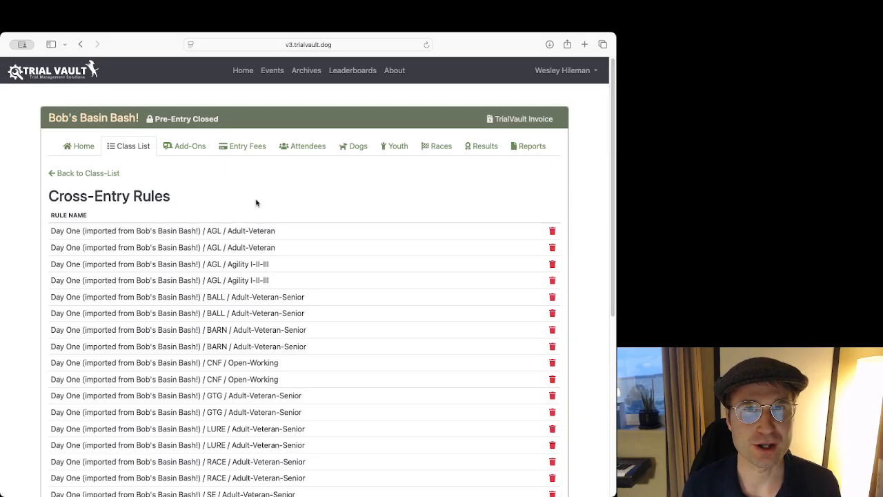
{"action": "scroll", "coordinate": [255, 207], "scroll_direction": "down", "scroll_amount": 1}
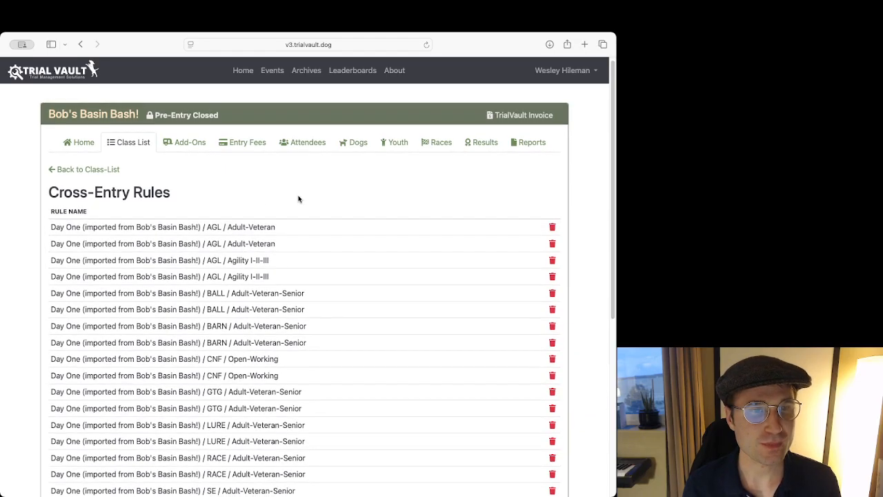
{"action": "scroll", "coordinate": [300, 198], "scroll_direction": "down", "scroll_amount": 2}
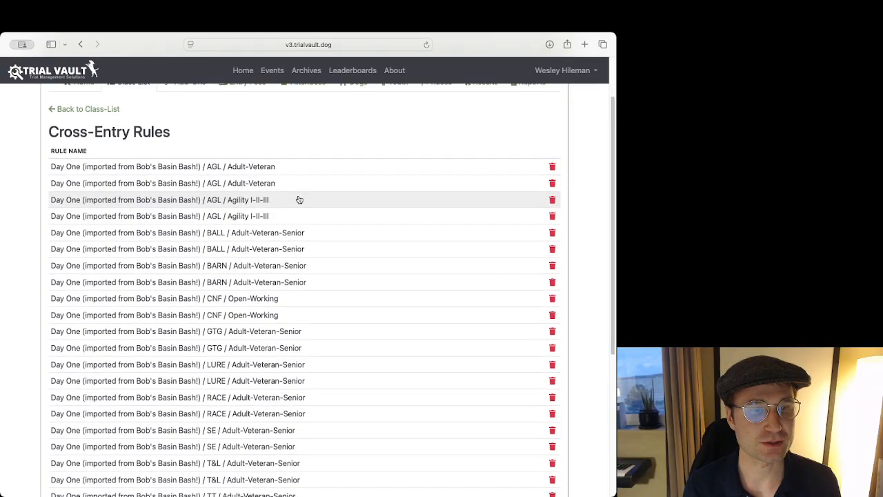
{"action": "scroll", "coordinate": [295, 221], "scroll_direction": "down", "scroll_amount": 1}
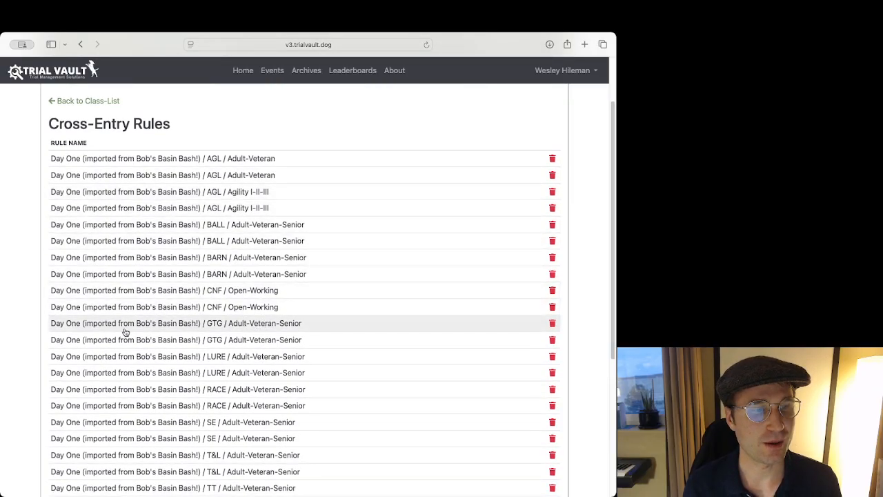
Open the first Day One GTG / Adult-Veteran-Senior cross-entry rule for editing.
{"action": "left_click", "coordinate": [255, 329]}
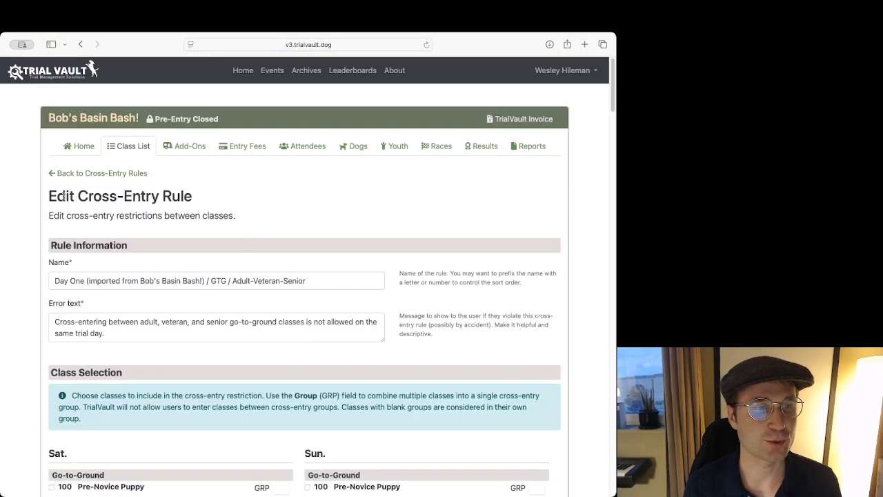
{"action": "left_click_drag", "start_coordinate": [51, 196], "coordinate": [311, 196]}
{"action": "left_click", "coordinate": [238, 195]}
{"action": "scroll", "coordinate": [228, 187], "scroll_direction": "down", "scroll_amount": 1}
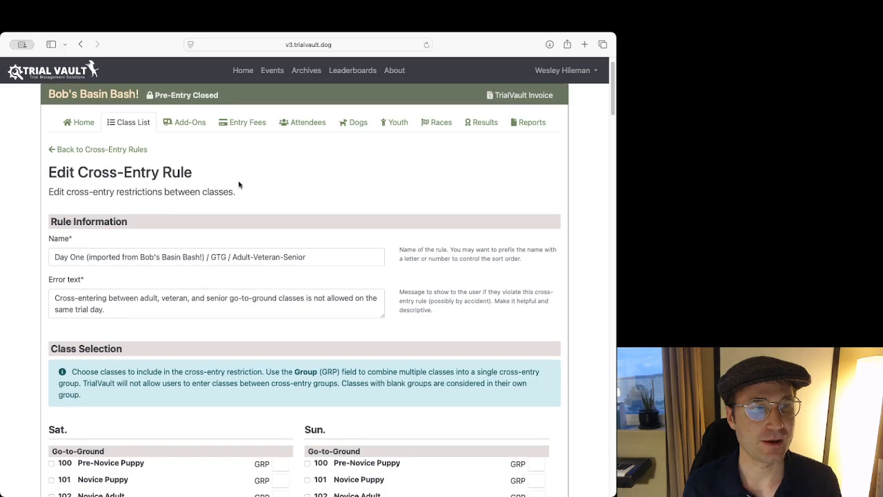
{"action": "scroll", "coordinate": [247, 177], "scroll_direction": "up", "scroll_amount": 1}
Remove the import note from the rule's name, leaving "Day One / GTG / Adult-Veteran-Senior".
{"action": "left_click_drag", "start_coordinate": [205, 281], "coordinate": [86, 281]}
{"action": "key", "text": "BackSpace"}
{"action": "key", "text": "BackSpace"}
Review the rule's name and the error text that users receive when they violate the rule.
{"action": "left_click", "coordinate": [142, 330]}
{"action": "scroll", "coordinate": [178, 284], "scroll_direction": "down", "scroll_amount": 1}
{"action": "left_click_drag", "start_coordinate": [113, 311], "coordinate": [42, 293]}
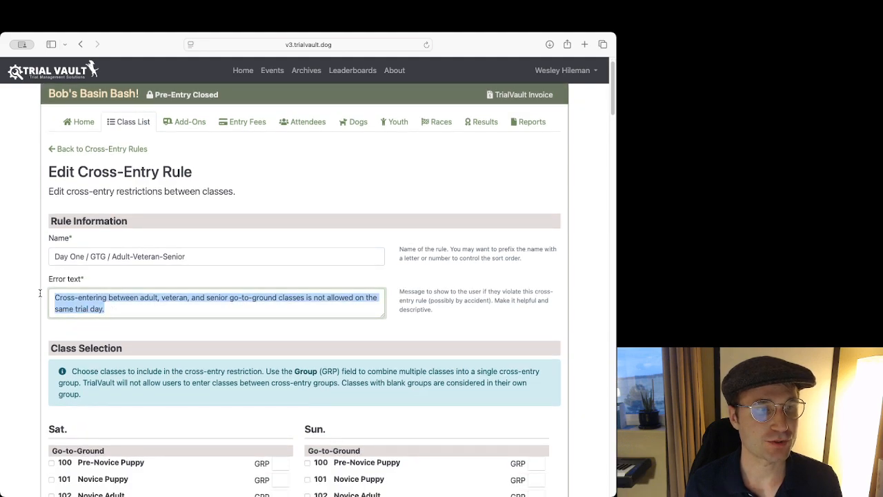
{"action": "triple_click", "coordinate": [169, 258]}
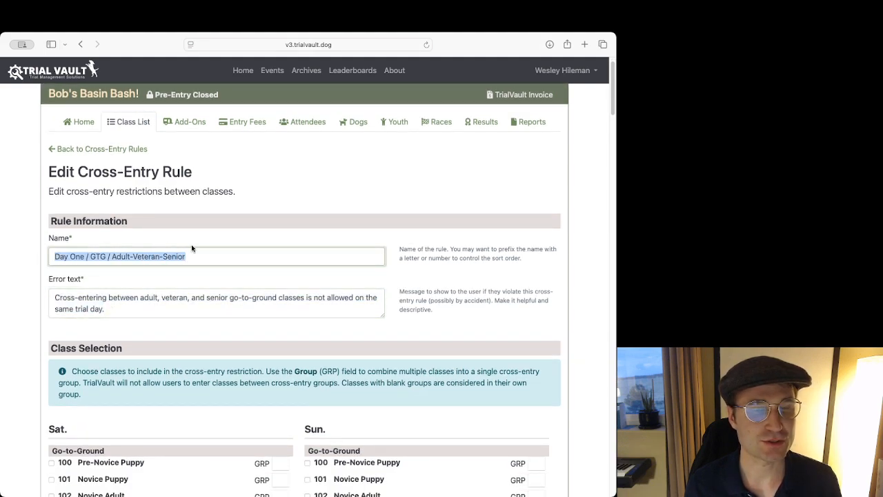
{"action": "left_click", "coordinate": [233, 243]}
{"action": "scroll", "coordinate": [226, 241], "scroll_direction": "down", "scroll_amount": 1}
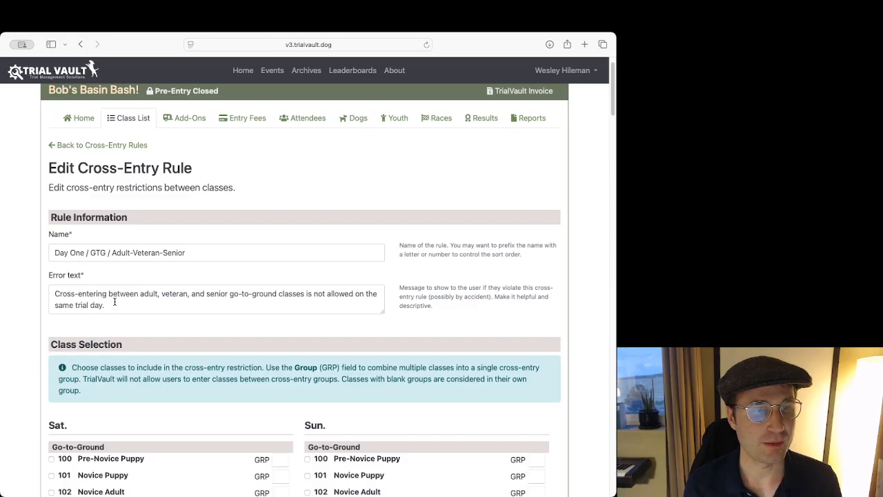
{"action": "triple_click", "coordinate": [126, 306]}
{"action": "left_click_drag", "start_coordinate": [122, 305], "coordinate": [42, 289]}
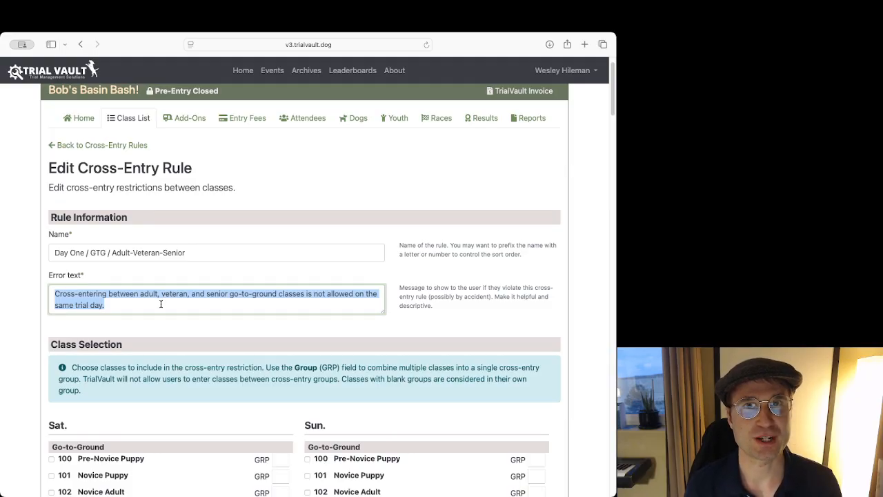
{"action": "left_click", "coordinate": [160, 304]}
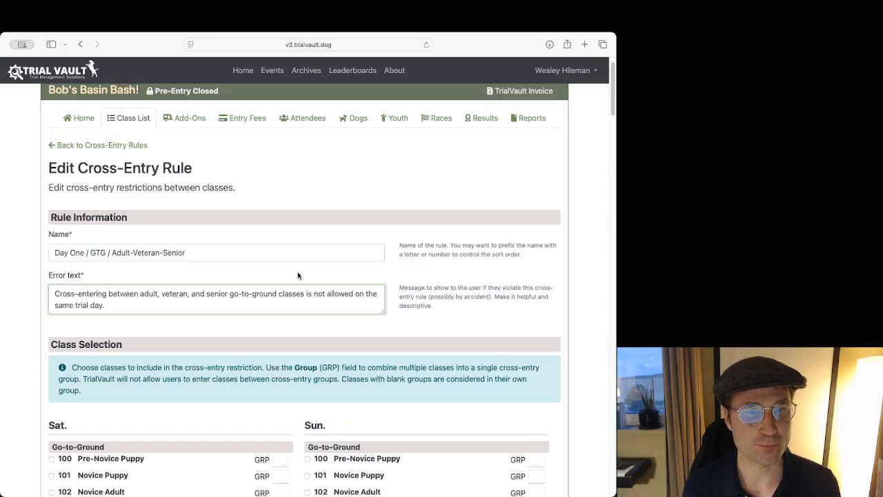
Examine which Saturday Go-to-Ground and Super Earth classes are included in the rule's class selection.
{"action": "scroll", "coordinate": [298, 275], "scroll_direction": "down", "scroll_amount": 1}
{"action": "scroll", "coordinate": [311, 243], "scroll_direction": "down", "scroll_amount": 8}
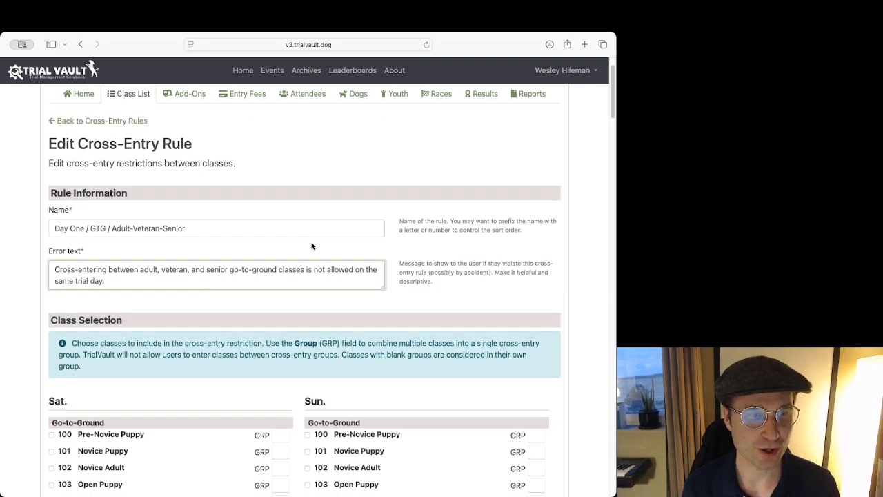
{"action": "scroll", "coordinate": [312, 238], "scroll_direction": "down", "scroll_amount": 6}
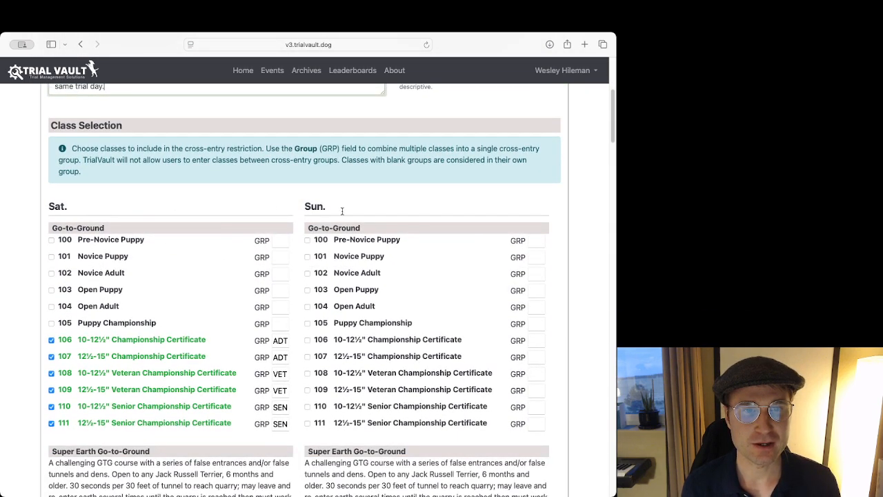
{"action": "scroll", "coordinate": [253, 207], "scroll_direction": "down", "scroll_amount": 1}
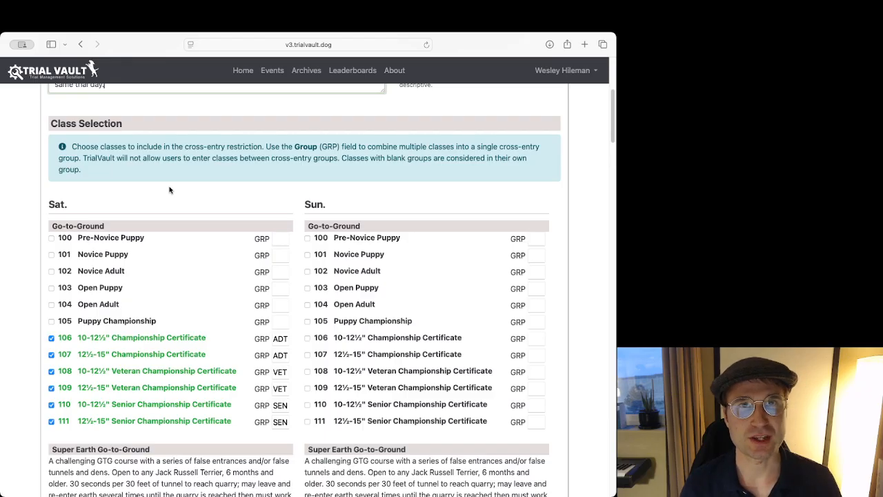
{"action": "left_click_drag", "start_coordinate": [52, 226], "coordinate": [137, 205]}
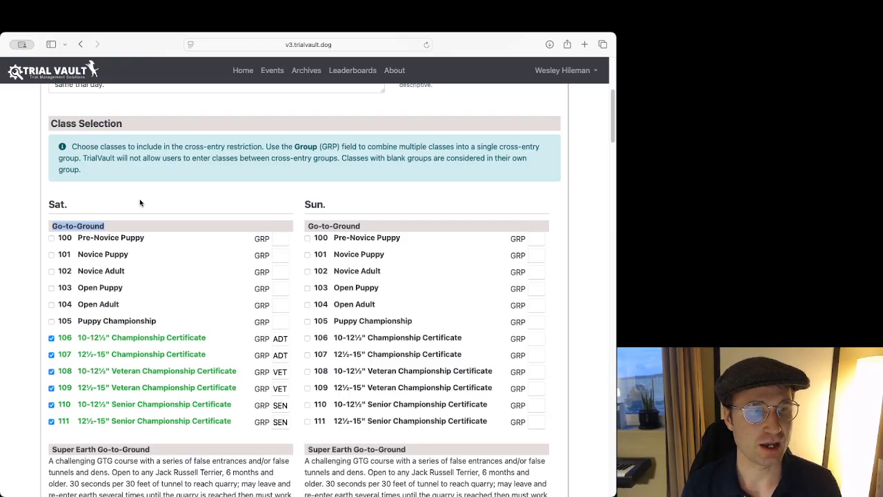
{"action": "scroll", "coordinate": [140, 203], "scroll_direction": "down", "scroll_amount": 5}
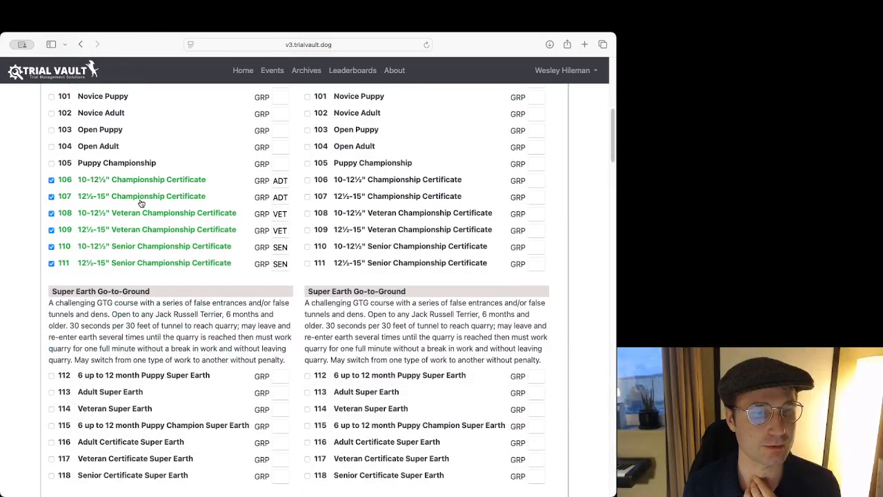
{"action": "scroll", "coordinate": [150, 198], "scroll_direction": "up", "scroll_amount": 2}
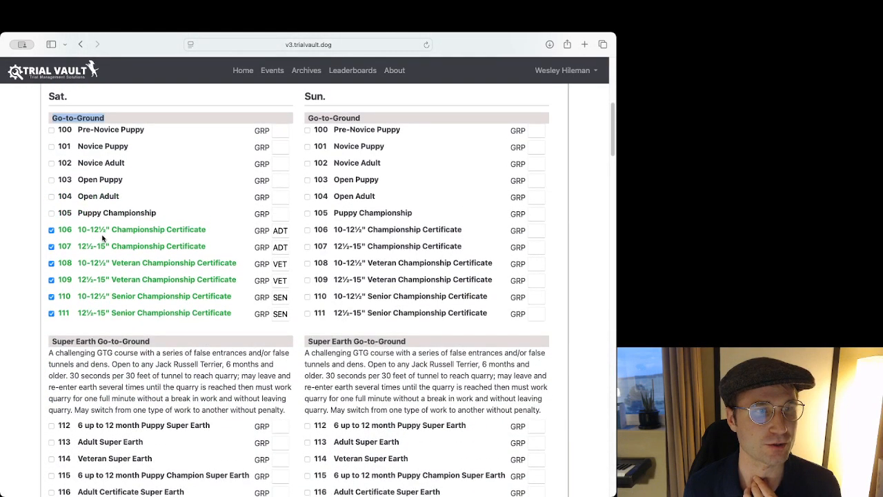
{"action": "scroll", "coordinate": [156, 233], "scroll_direction": "down", "scroll_amount": 1}
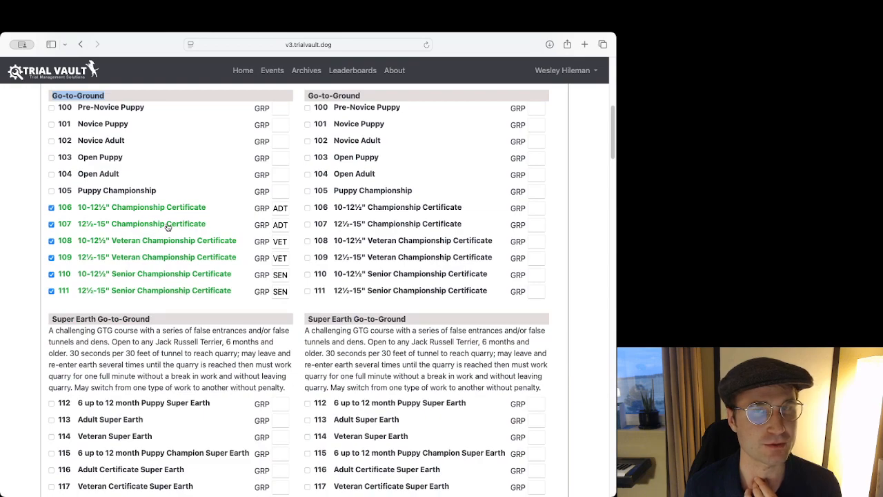
{"action": "scroll", "coordinate": [189, 209], "scroll_direction": "down", "scroll_amount": 1}
{"action": "scroll", "coordinate": [143, 341], "scroll_direction": "down", "scroll_amount": 1}
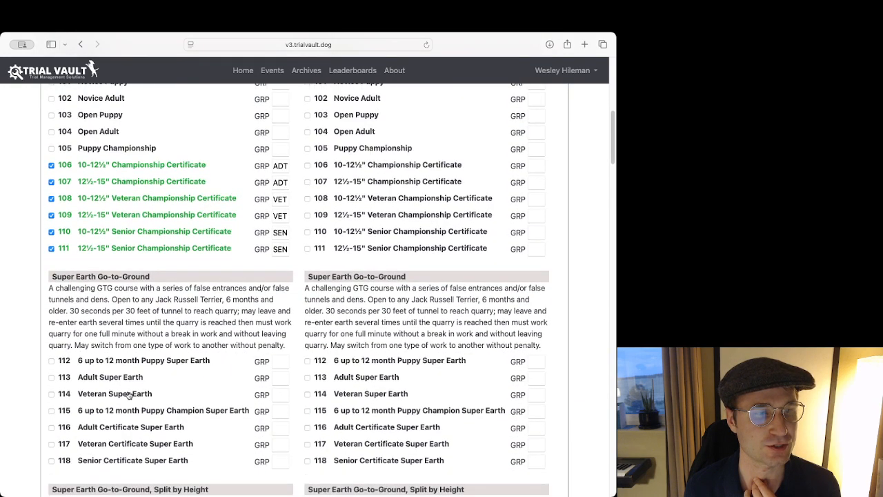
{"action": "scroll", "coordinate": [198, 300], "scroll_direction": "up", "scroll_amount": 5}
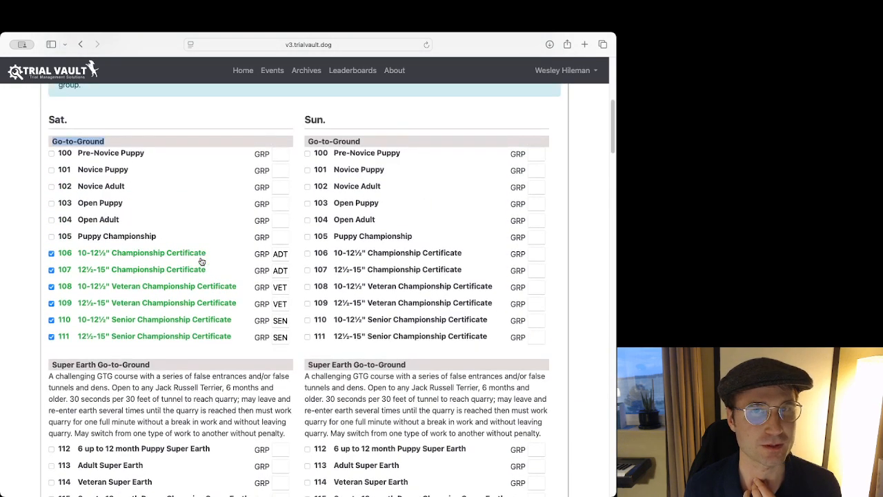
{"action": "scroll", "coordinate": [206, 249], "scroll_direction": "down", "scroll_amount": 1}
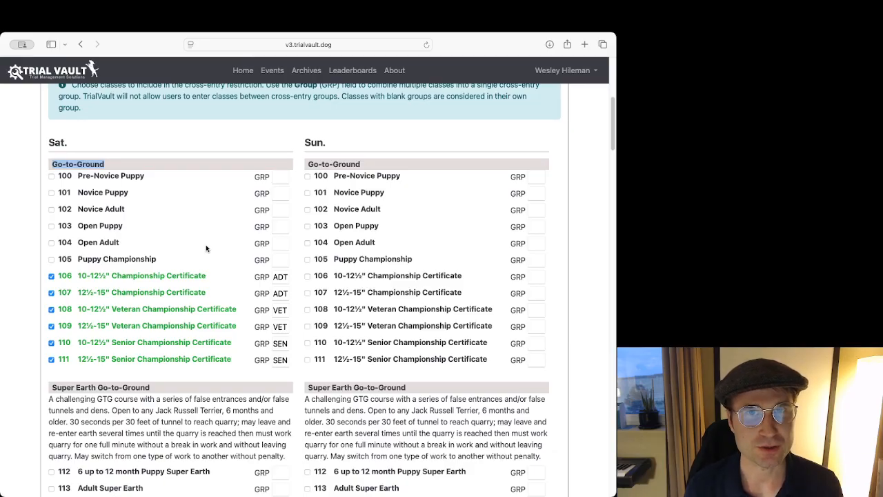
Compare the Adult-Veteran-Senior part of the rule's name with the selected Saturday Go-to-Ground classes.
{"action": "scroll", "coordinate": [234, 158], "scroll_direction": "up", "scroll_amount": 5}
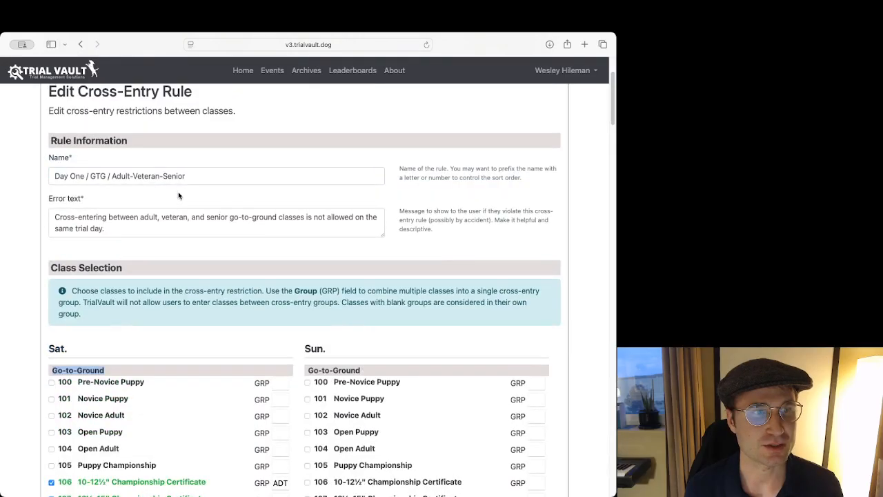
{"action": "scroll", "coordinate": [179, 196], "scroll_direction": "up", "scroll_amount": 1}
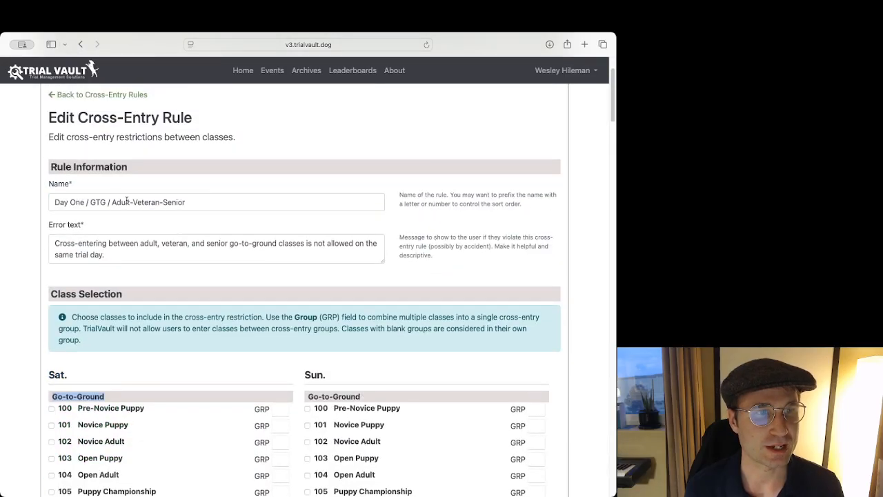
{"action": "left_click_drag", "start_coordinate": [112, 201], "coordinate": [209, 201]}
{"action": "left_click", "coordinate": [264, 181]}
{"action": "scroll", "coordinate": [265, 182], "scroll_direction": "down", "scroll_amount": 5}
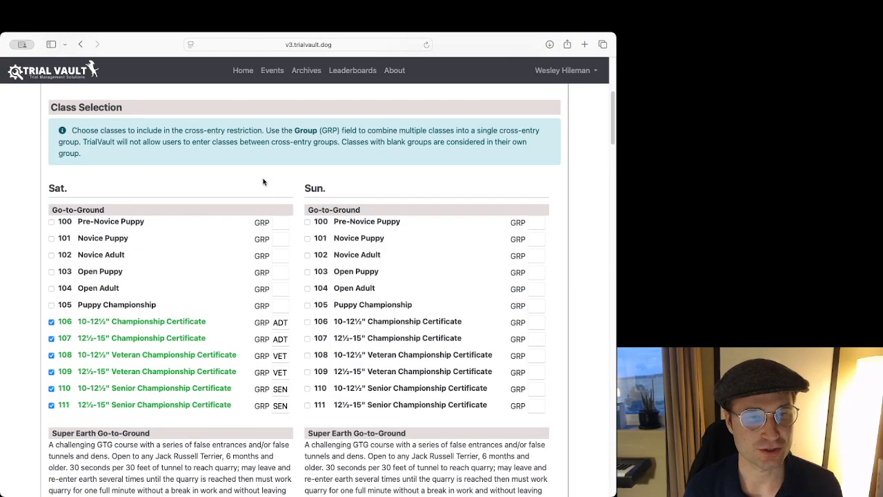
{"action": "scroll", "coordinate": [262, 181], "scroll_direction": "down", "scroll_amount": 1}
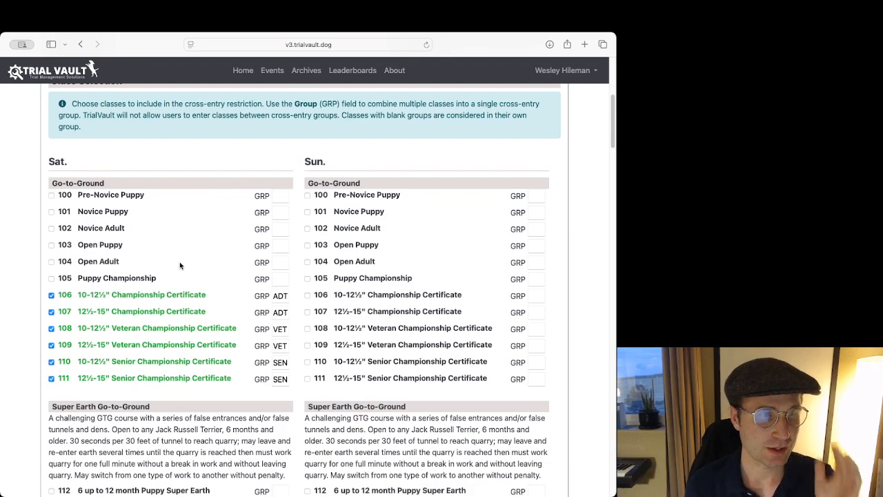
{"action": "left_click_drag", "start_coordinate": [107, 184], "coordinate": [44, 184]}
{"action": "left_click", "coordinate": [137, 160]}
{"action": "scroll", "coordinate": [142, 165], "scroll_direction": "down", "scroll_amount": 1}
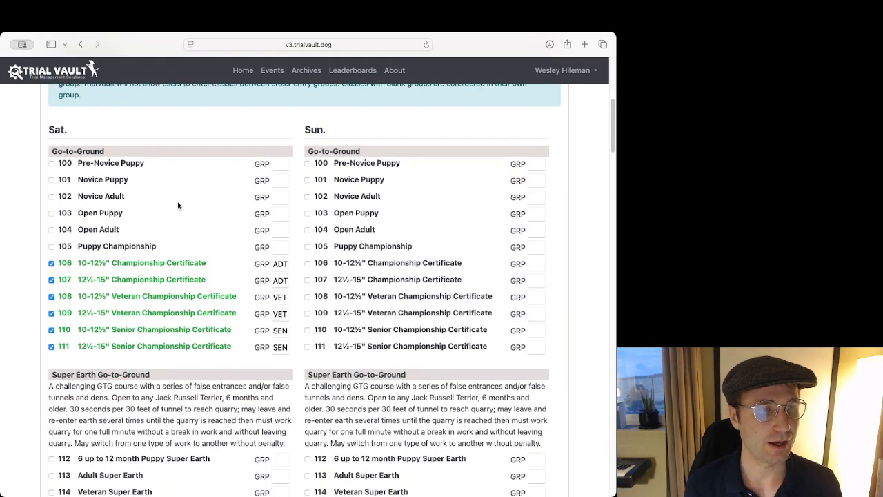
{"action": "scroll", "coordinate": [177, 206], "scroll_direction": "up", "scroll_amount": 2}
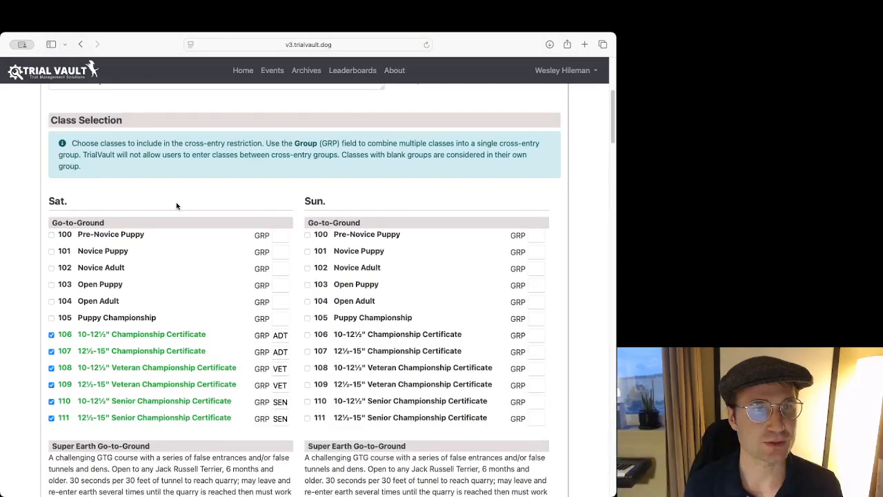
Inspect the group fields of Saturday Go-to-Ground classes 100 to 105.
{"action": "left_click", "coordinate": [274, 223]}
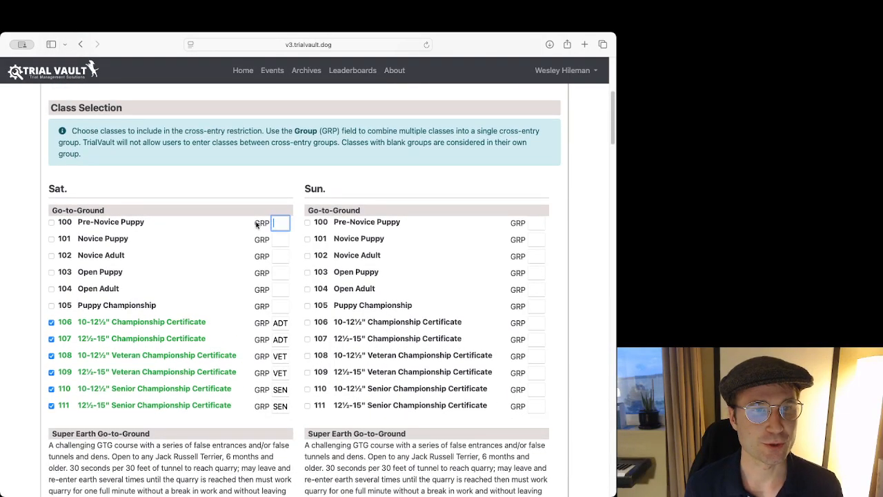
{"action": "left_click", "coordinate": [279, 238]}
{"action": "left_click", "coordinate": [278, 255]}
{"action": "left_click", "coordinate": [279, 274]}
{"action": "left_click", "coordinate": [277, 292]}
{"action": "left_click", "coordinate": [278, 301]}
{"action": "left_click", "coordinate": [239, 250]}
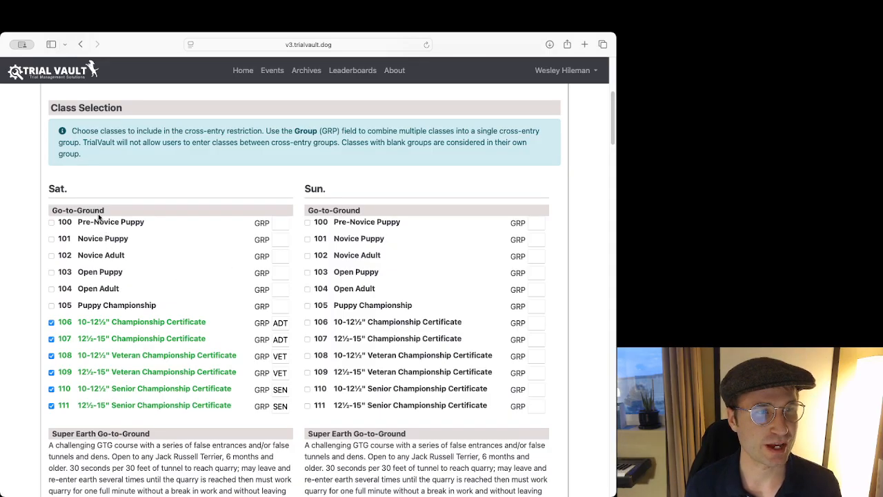
{"action": "scroll", "coordinate": [185, 293], "scroll_direction": "down", "scroll_amount": 1}
{"action": "scroll", "coordinate": [185, 293], "scroll_direction": "down", "scroll_amount": 1}
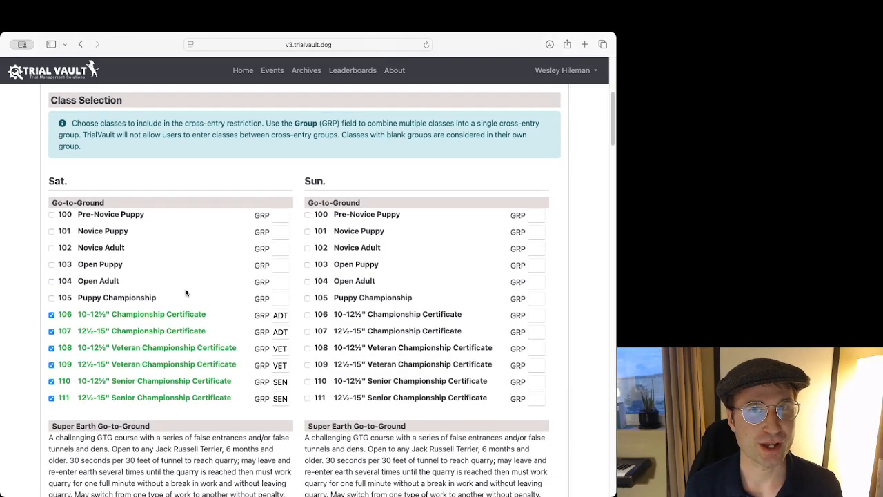
{"action": "scroll", "coordinate": [184, 292], "scroll_direction": "down", "scroll_amount": 1}
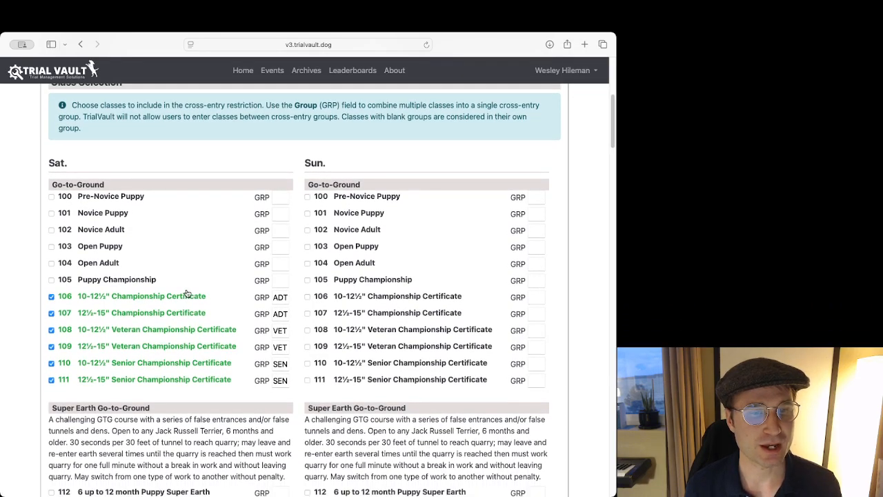
Check the group codes of Saturday Championship Certificate classes 106 to 111 against the group field of class 105.
{"action": "left_click", "coordinate": [280, 297]}
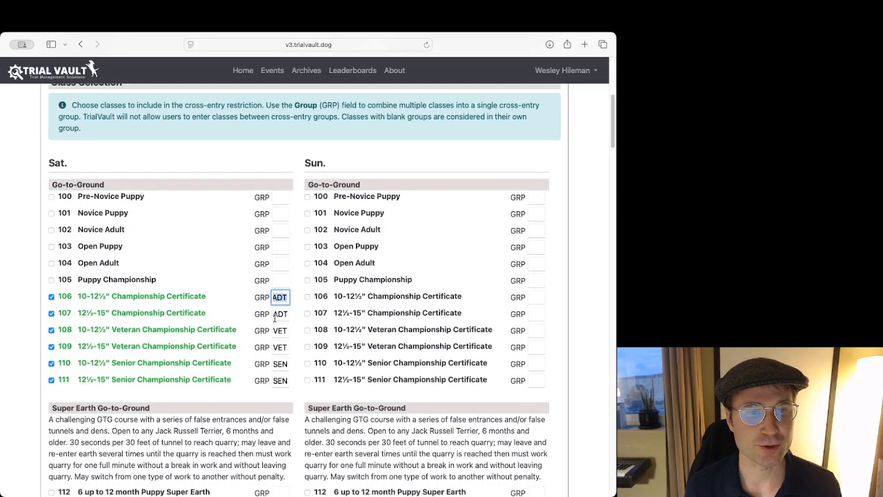
{"action": "left_click", "coordinate": [274, 315]}
{"action": "key", "text": "Tab"}
{"action": "key", "text": "Tab"}
{"action": "key", "text": "Tab"}
{"action": "key", "text": "Tab"}
{"action": "left_click", "coordinate": [261, 285]}
{"action": "left_click_drag", "start_coordinate": [274, 300], "coordinate": [296, 299]}
{"action": "left_click", "coordinate": [241, 288]}
{"action": "left_click", "coordinate": [274, 279]}
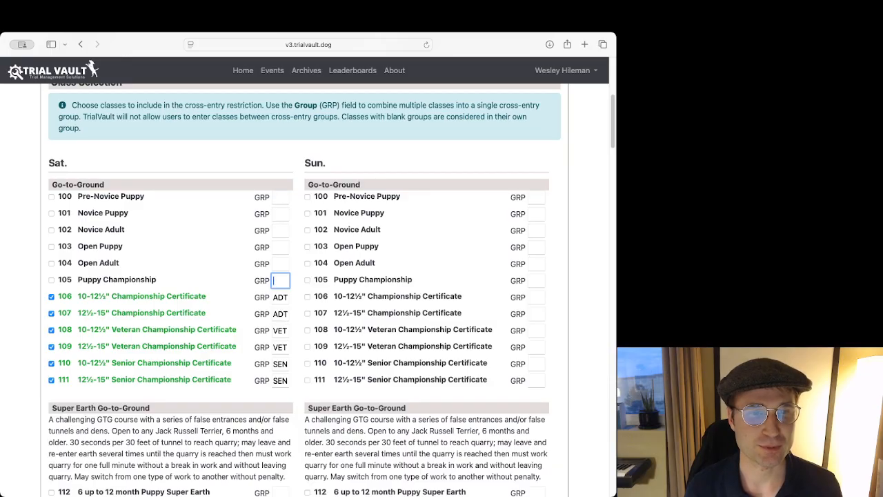
{"action": "type", "text": "adt"}
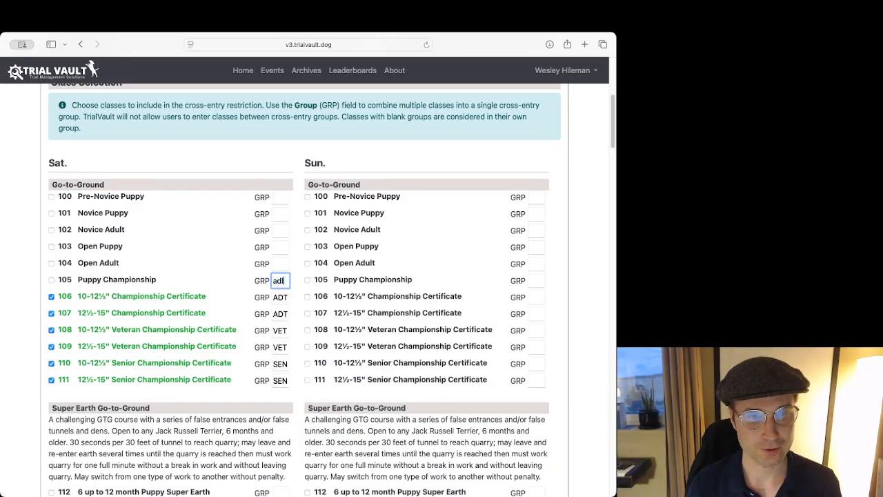
{"action": "key", "text": "BackSpace"}
{"action": "key", "text": "BackSpace"}
{"action": "type", "text": "adt"}
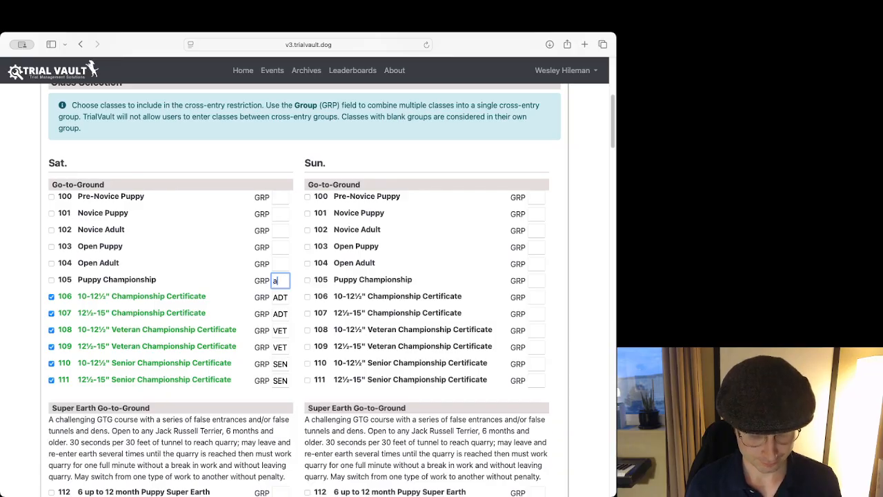
{"action": "key", "text": "BackSpace"}
{"action": "key", "text": "BackSpace"}
{"action": "key", "text": "BackSpace"}
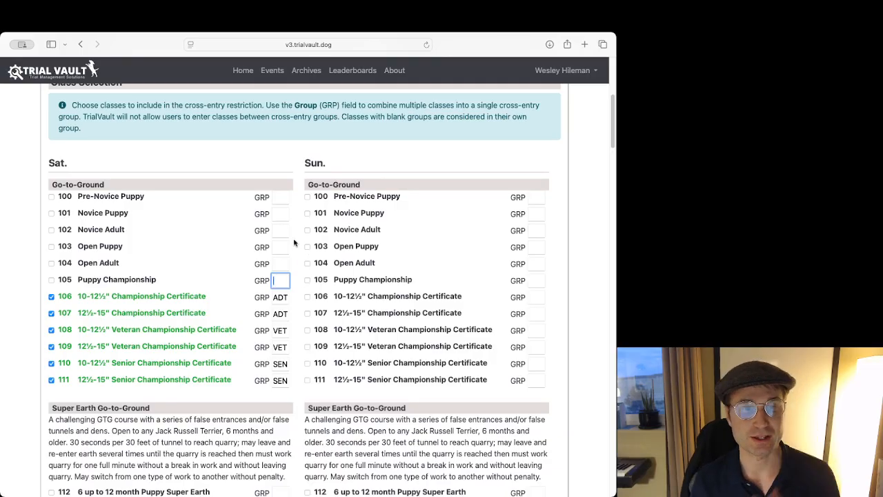
Compare the ADT, VET and SEN group codes of Saturday Championship Certificate classes 106 to 111 with the class selection guidance.
{"action": "scroll", "coordinate": [287, 233], "scroll_direction": "down", "scroll_amount": 1}
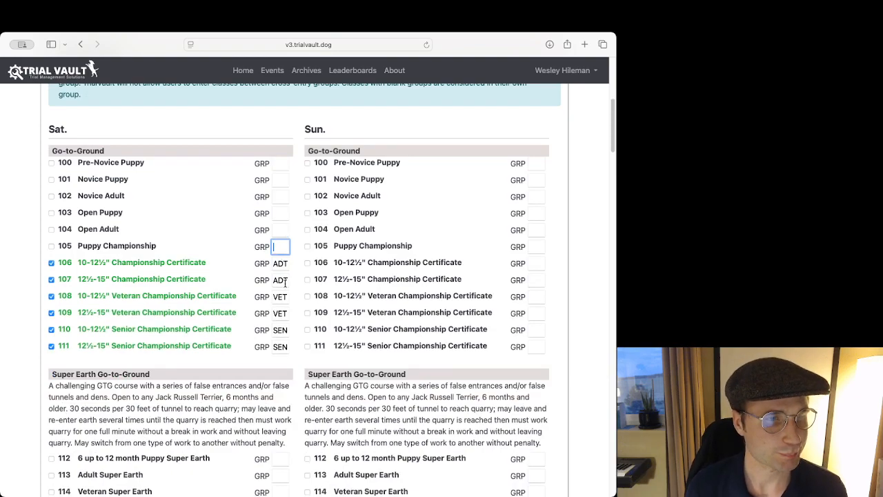
{"action": "left_click", "coordinate": [275, 262]}
{"action": "left_click_drag", "start_coordinate": [274, 279], "coordinate": [294, 279]}
{"action": "double_click", "coordinate": [282, 263]}
{"action": "left_click", "coordinate": [275, 263]}
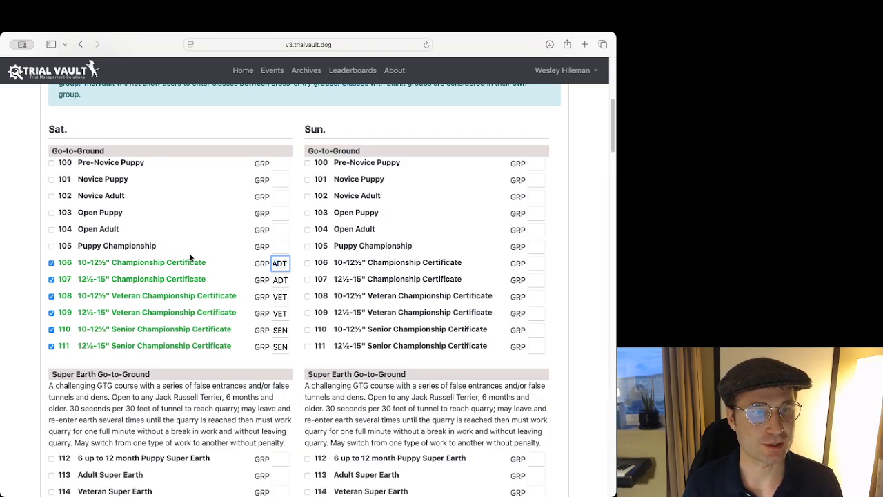
{"action": "double_click", "coordinate": [275, 296]}
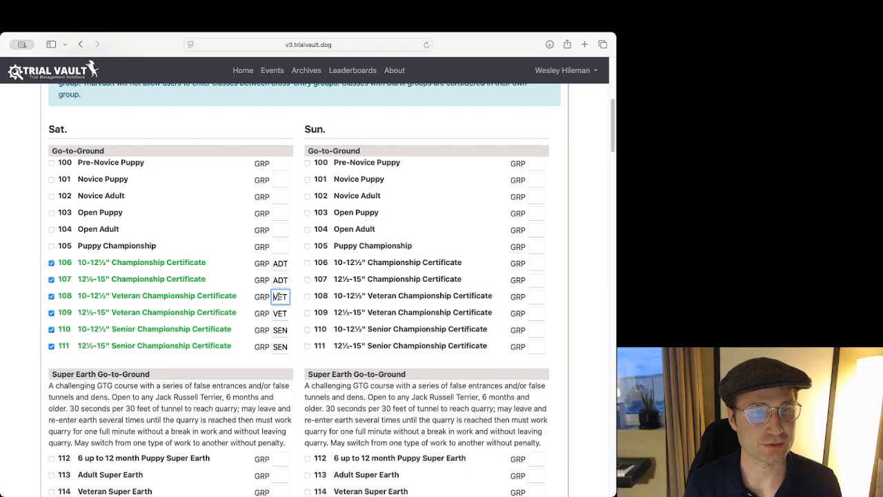
{"action": "double_click", "coordinate": [276, 330]}
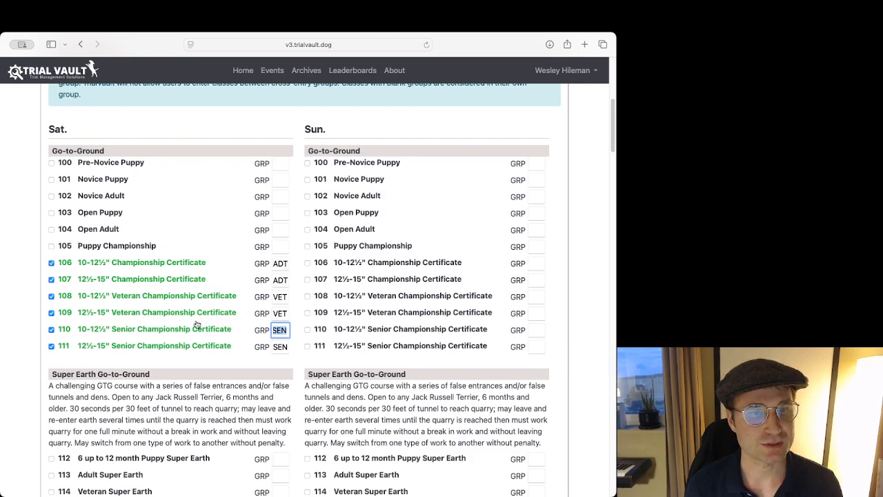
{"action": "left_click", "coordinate": [299, 313]}
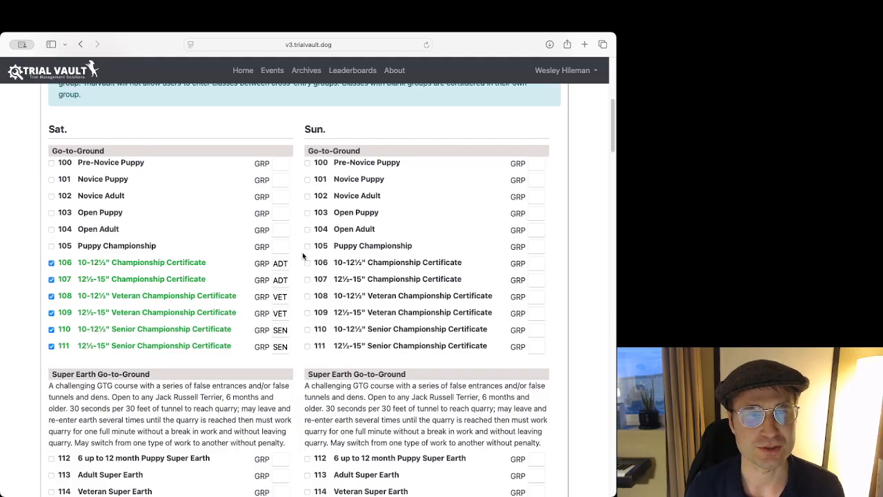
{"action": "scroll", "coordinate": [302, 251], "scroll_direction": "up", "scroll_amount": 3}
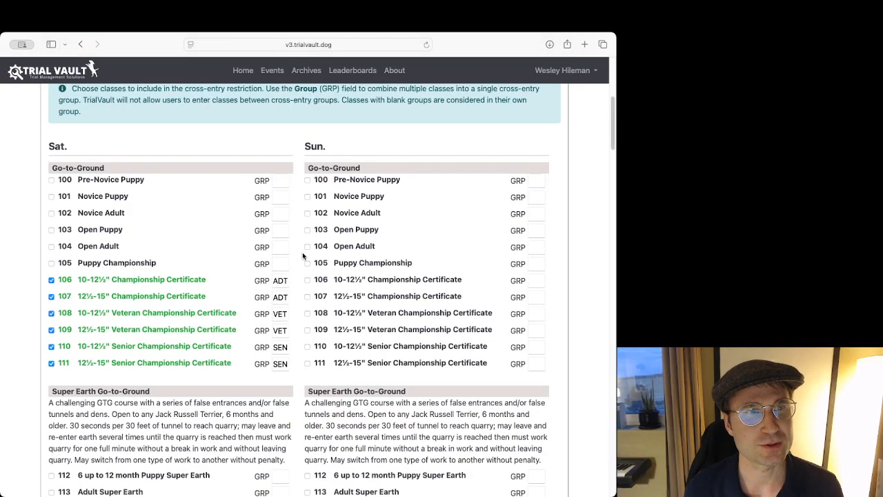
{"action": "left_click_drag", "start_coordinate": [82, 175], "coordinate": [73, 151]}
{"action": "left_click", "coordinate": [156, 196]}
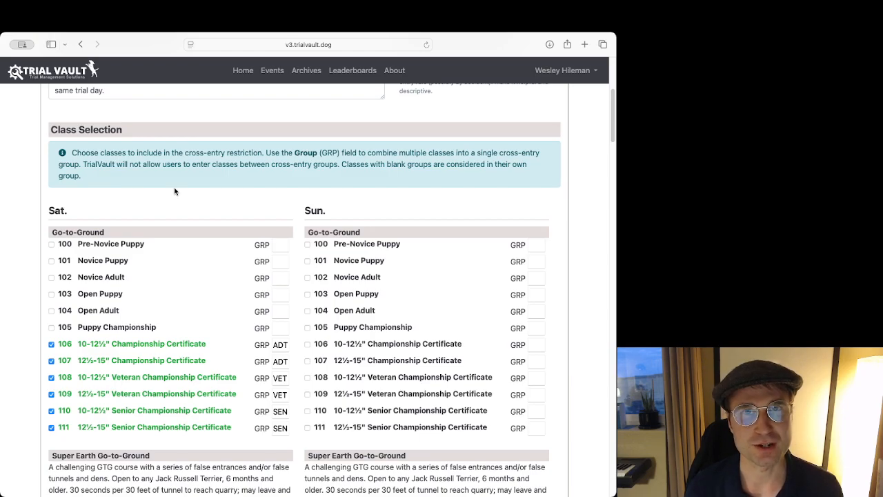
Save the Day One go-to-ground Adult-Veteran-Senior cross-entry rule.
{"action": "scroll", "coordinate": [217, 176], "scroll_direction": "down", "scroll_amount": 15}
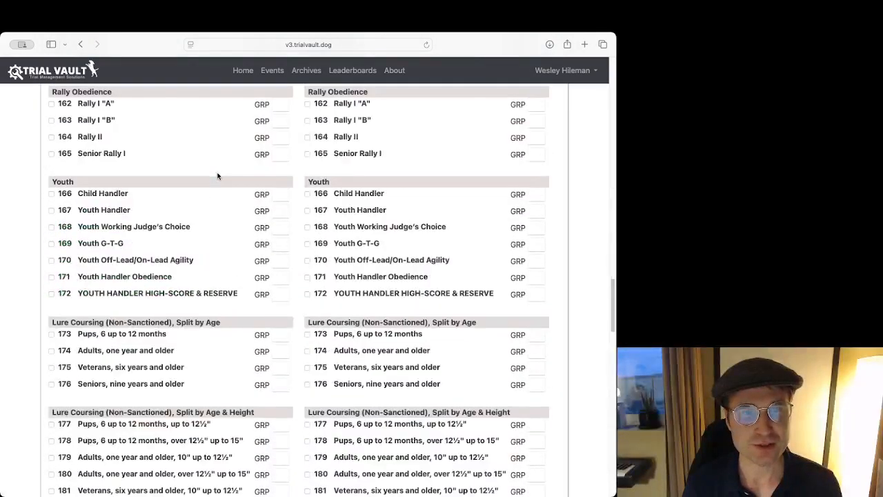
{"action": "scroll", "coordinate": [217, 176], "scroll_direction": "down", "scroll_amount": 15}
{"action": "left_click", "coordinate": [531, 285]}
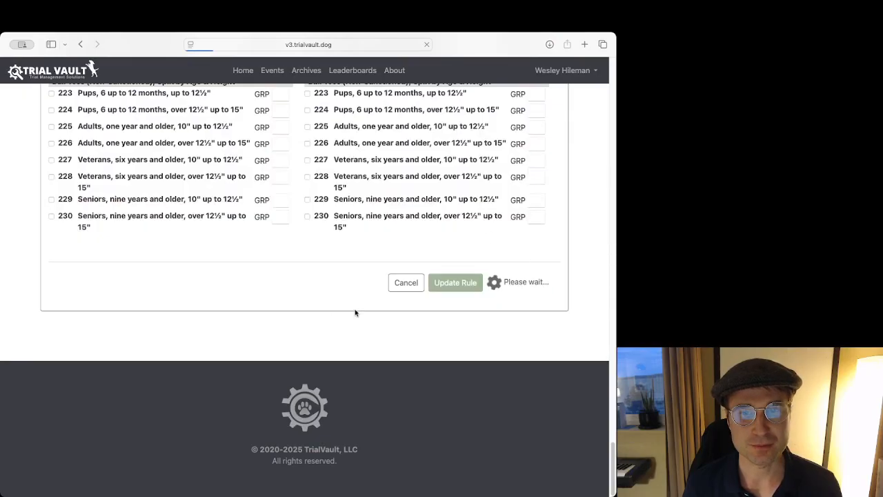
Review the full list of Day One cross-entry rules for Bob's Basin Bash, from Agility to the GTG rule.
{"action": "scroll", "coordinate": [276, 221], "scroll_direction": "down", "scroll_amount": 10}
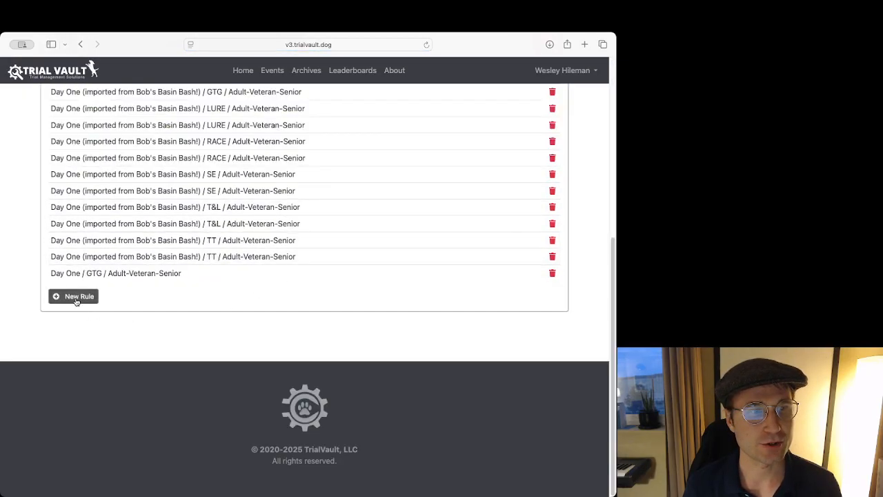
{"action": "scroll", "coordinate": [230, 275], "scroll_direction": "up", "scroll_amount": 5}
{"action": "scroll", "coordinate": [230, 276], "scroll_direction": "down", "scroll_amount": 5}
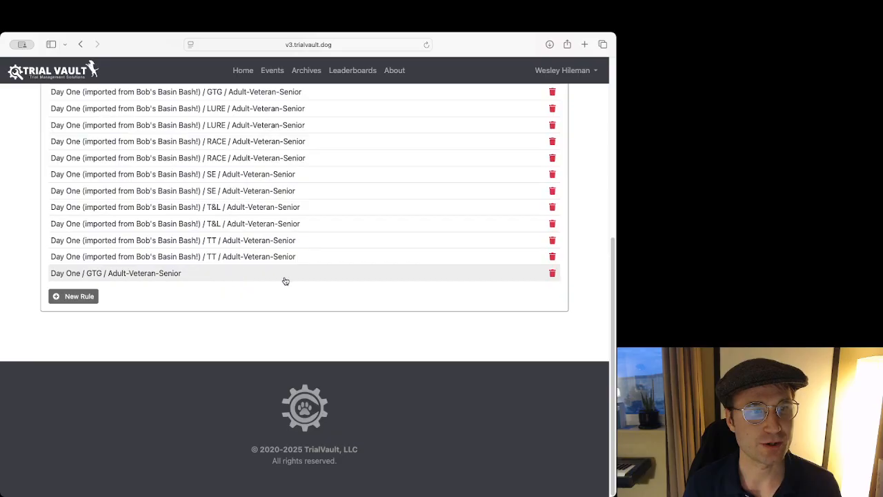
{"action": "scroll", "coordinate": [286, 281], "scroll_direction": "up", "scroll_amount": 10}
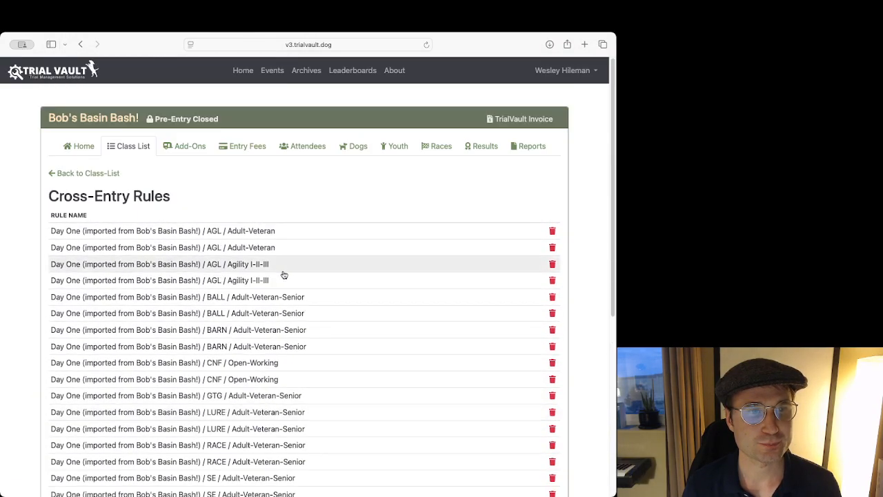
{"action": "scroll", "coordinate": [295, 232], "scroll_direction": "down", "scroll_amount": 3}
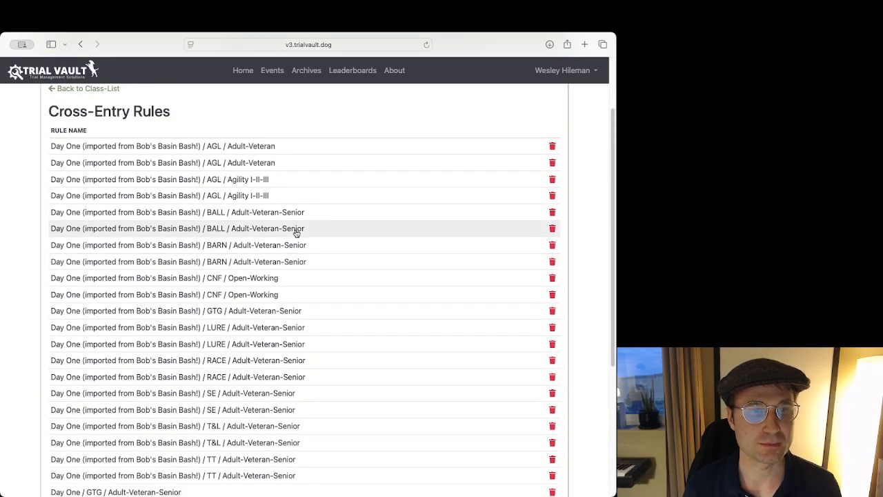
{"action": "scroll", "coordinate": [296, 232], "scroll_direction": "up", "scroll_amount": 3}
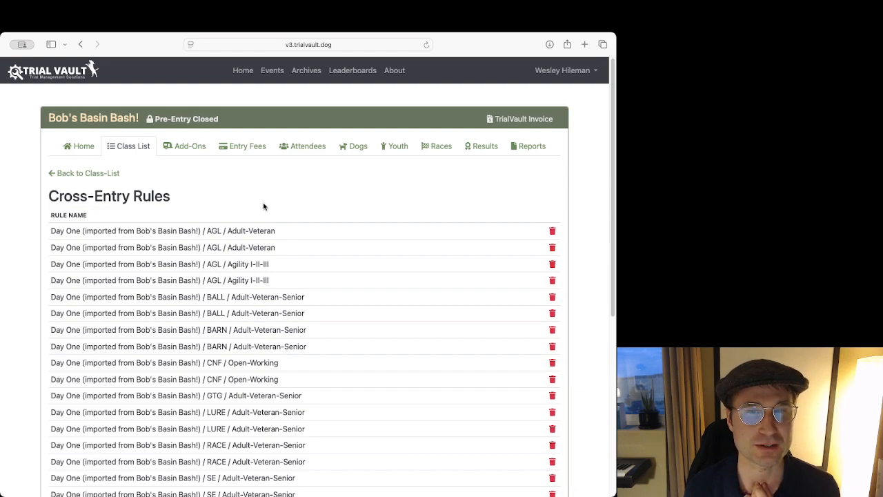
Try to start a new cross-entry rule and return to the event's class list.
{"action": "scroll", "coordinate": [282, 198], "scroll_direction": "down", "scroll_amount": 5}
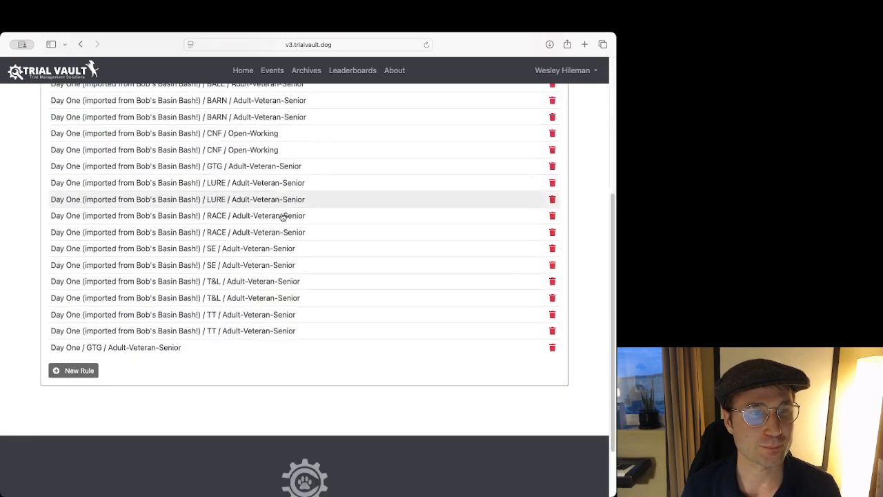
{"action": "left_click", "coordinate": [93, 370]}
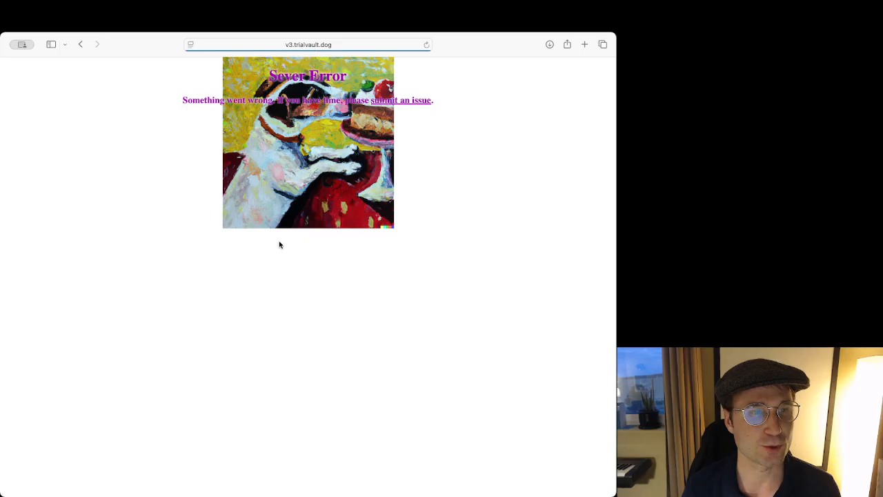
{"action": "left_click", "coordinate": [78, 46]}
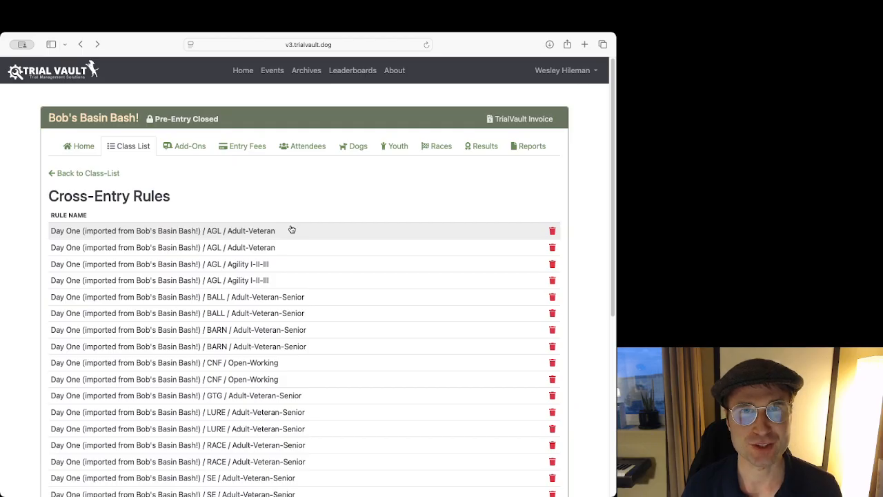
{"action": "left_click", "coordinate": [52, 173]}
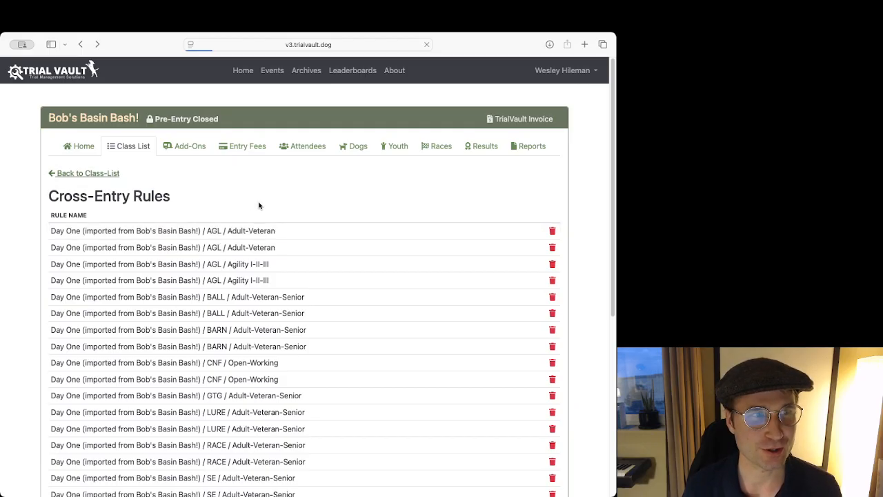